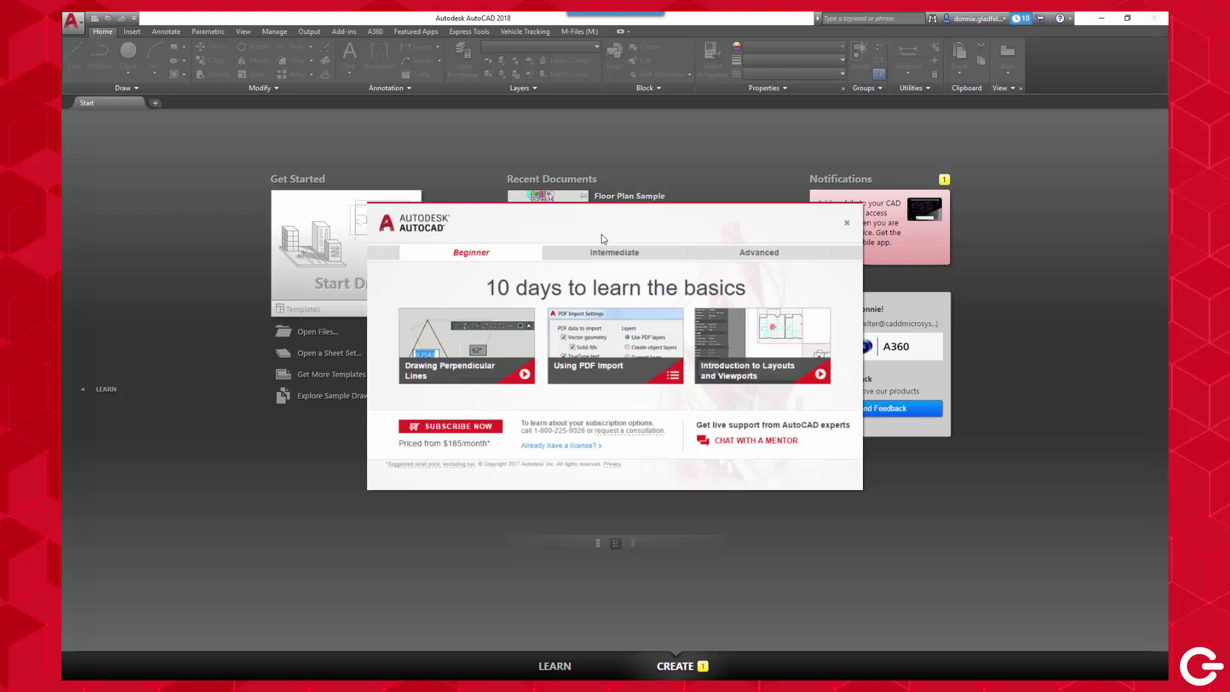
Switch from the trial to activating an existing license and confirm the change.
{"action": "left_click", "coordinate": [578, 449]}
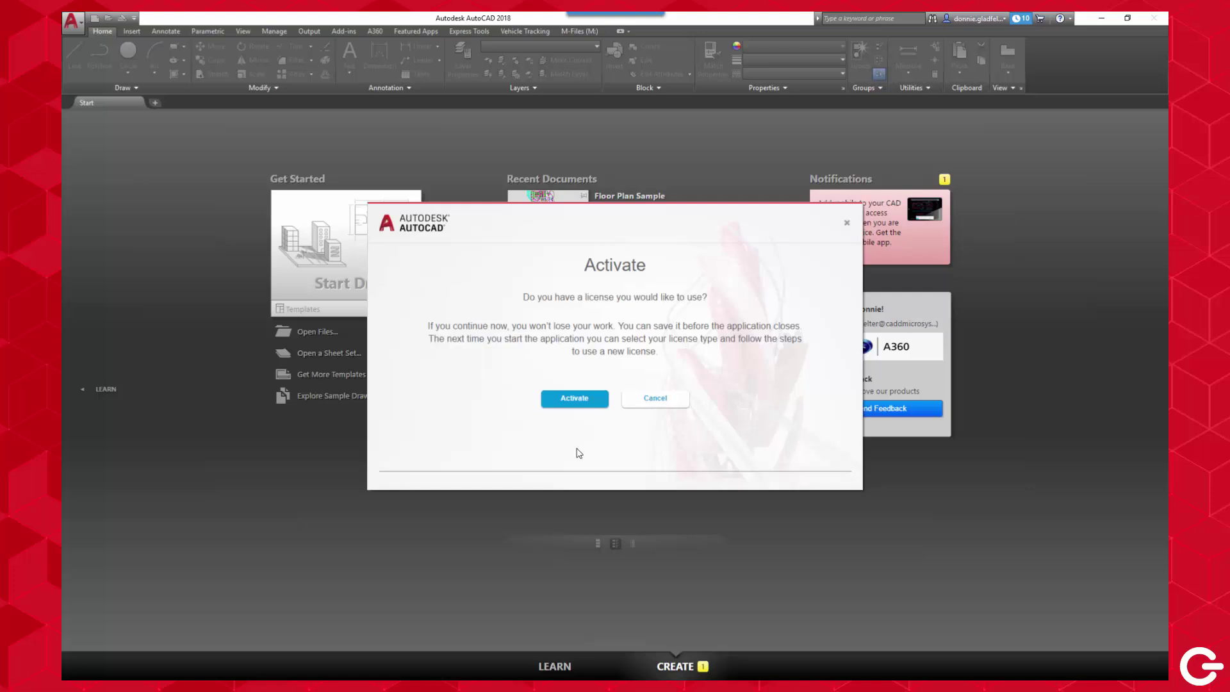
{"action": "left_click", "coordinate": [573, 399]}
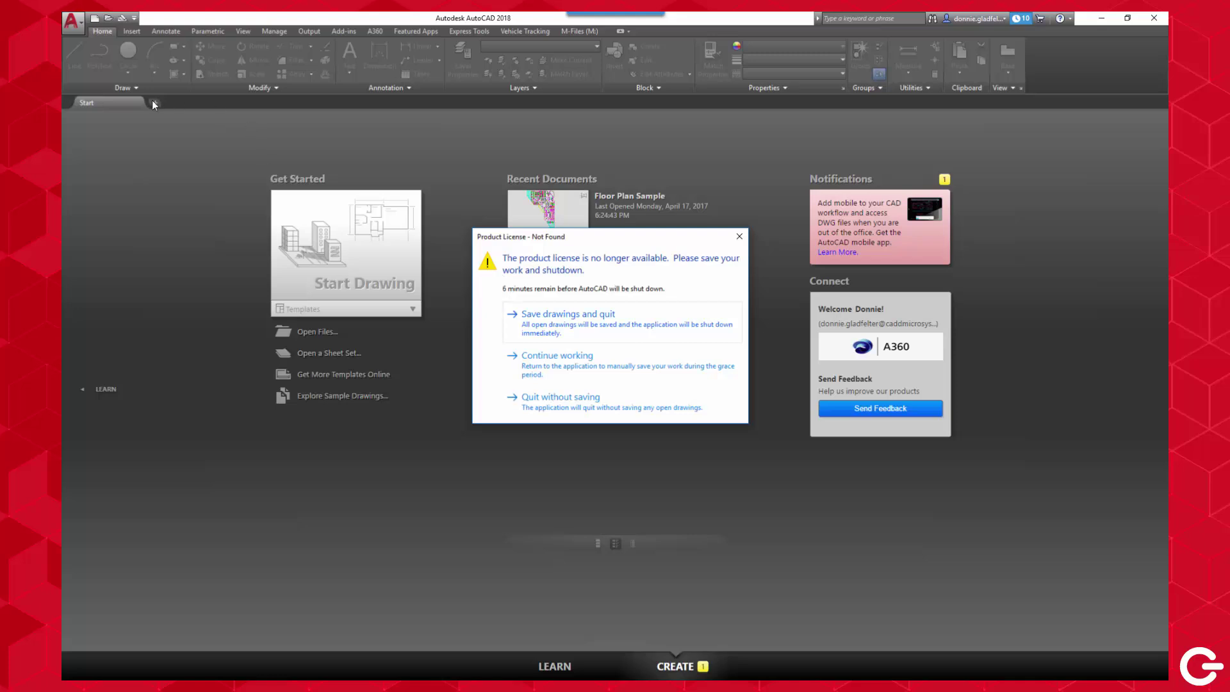
Quit AutoCAD 2018 without saving any drawings.
{"action": "left_click", "coordinate": [550, 405]}
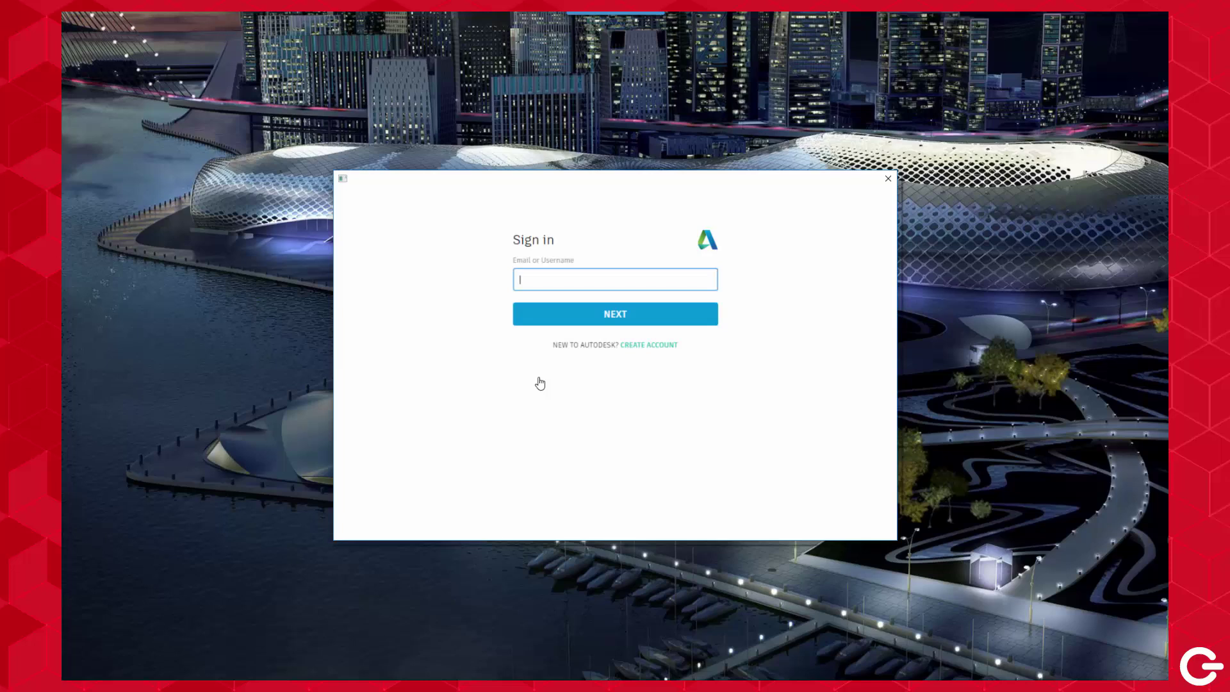
{"action": "type", "text": "cem"}
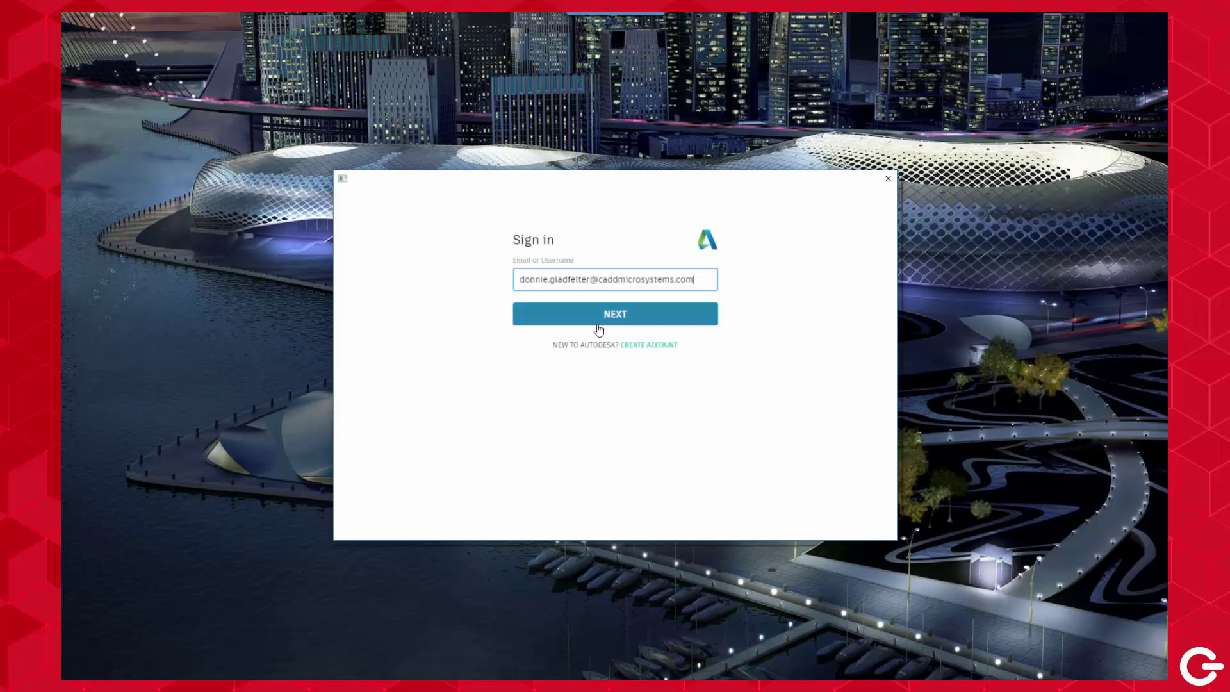
Submit the Autodesk account email, then the password, to sign in.
{"action": "left_click", "coordinate": [576, 322]}
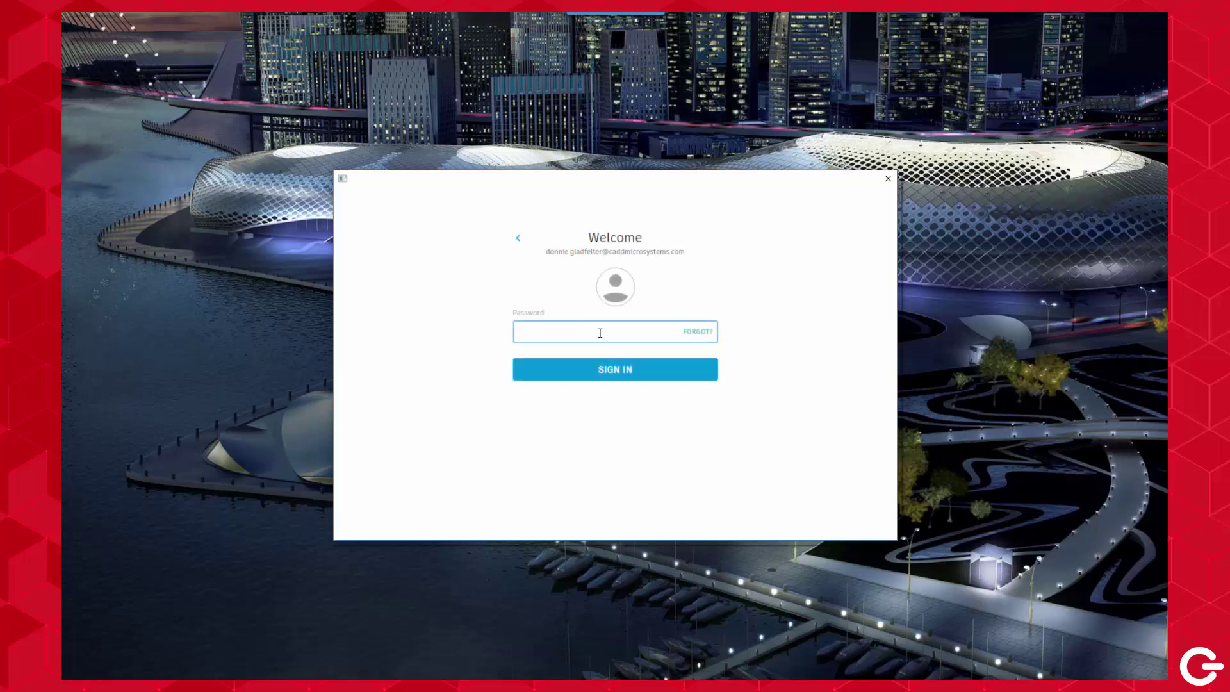
{"action": "type", "text": "*********"}
{"action": "left_click", "coordinate": [605, 375]}
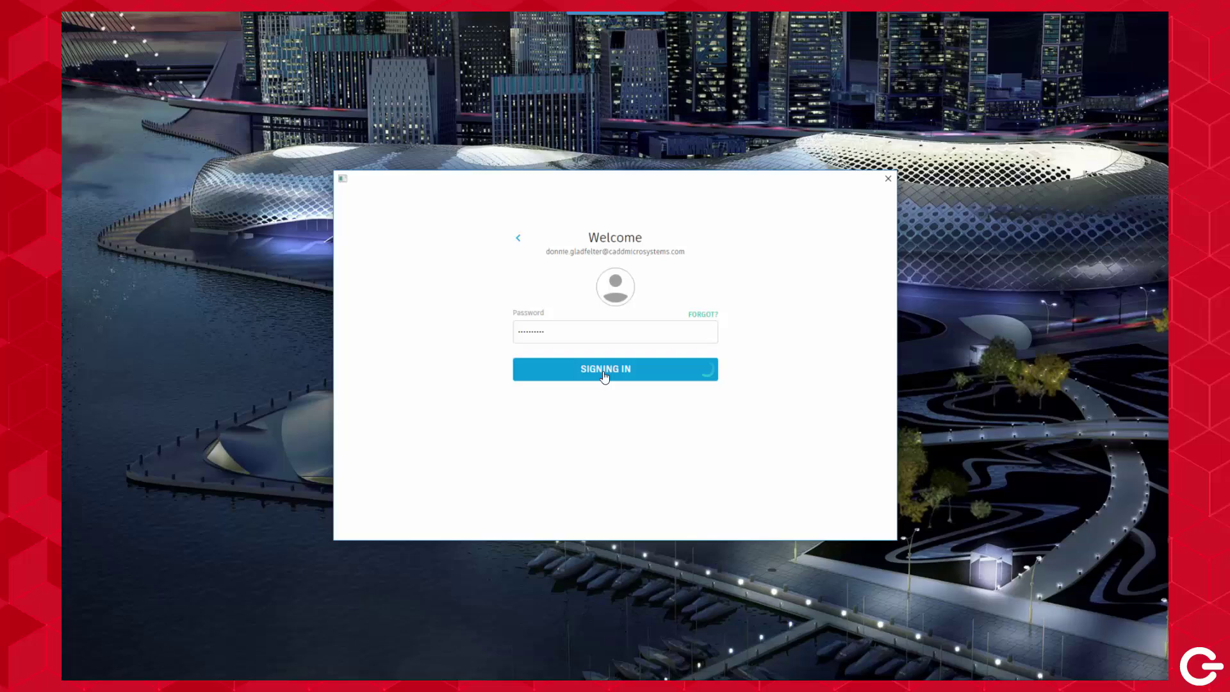